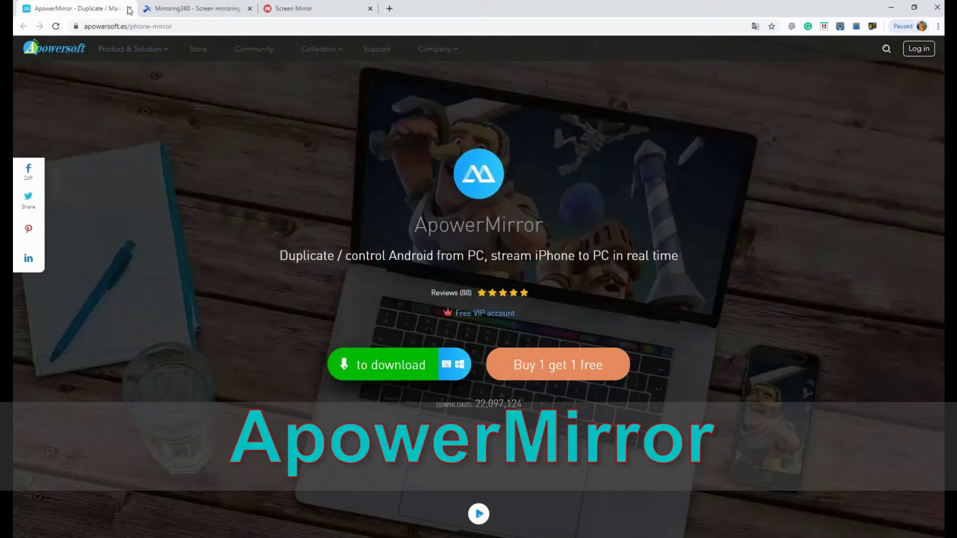
Step: Check the Mirroring360 and Screen Mirror tabs, then download and run apowermirror-setup.exe
left_click(163, 14)
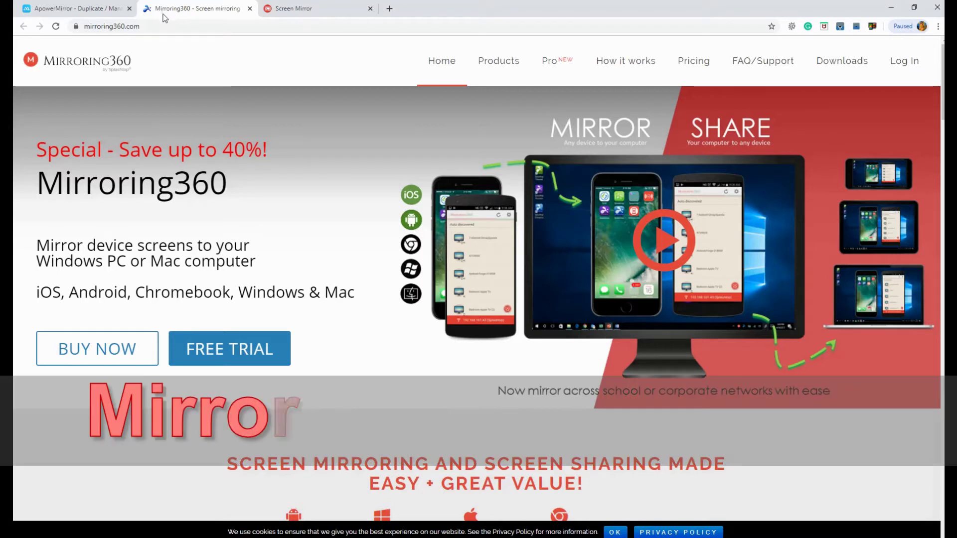
left_click(310, 9)
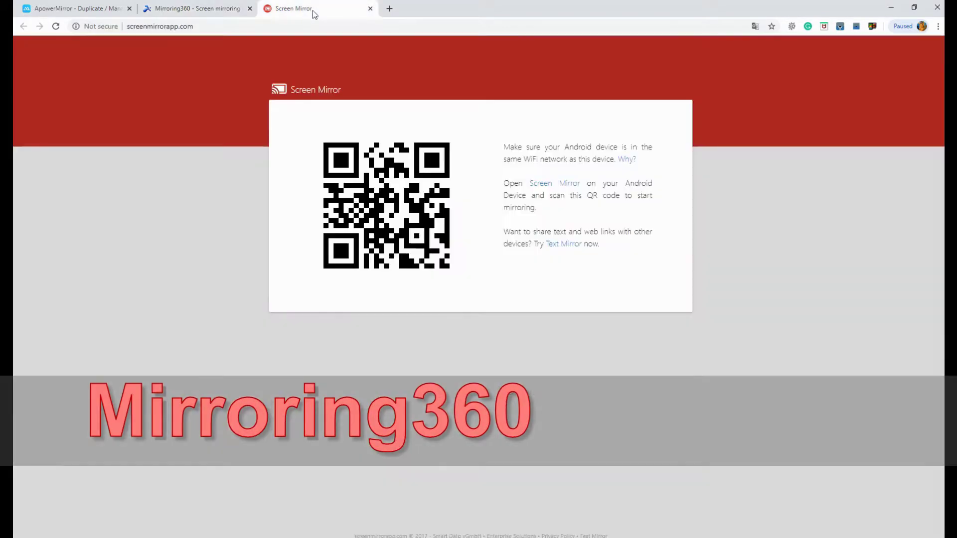
left_click(85, 10)
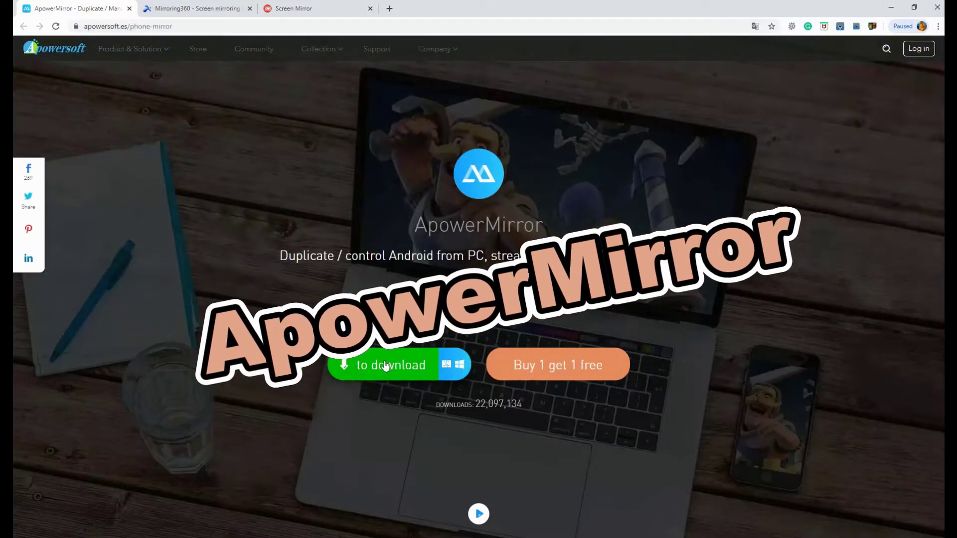
left_click(382, 363)
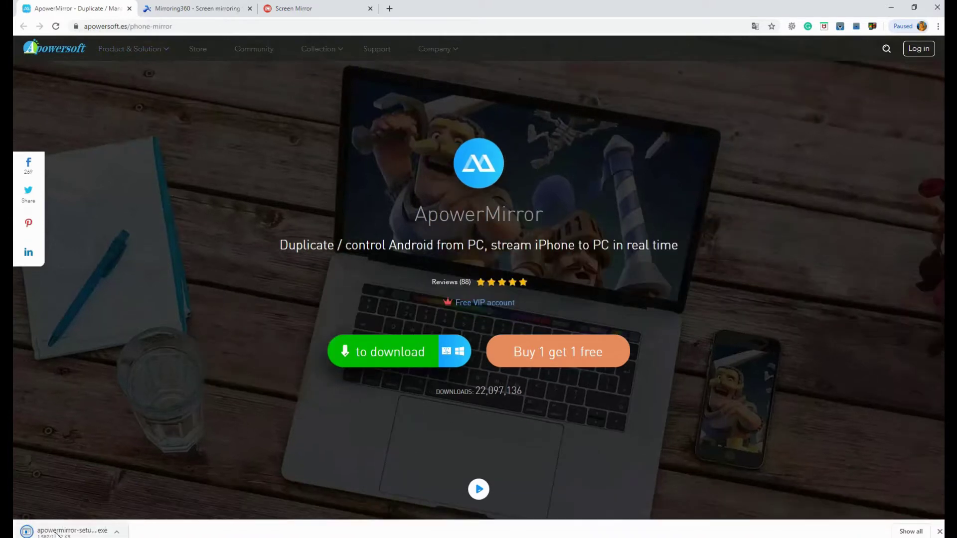
left_click(52, 531)
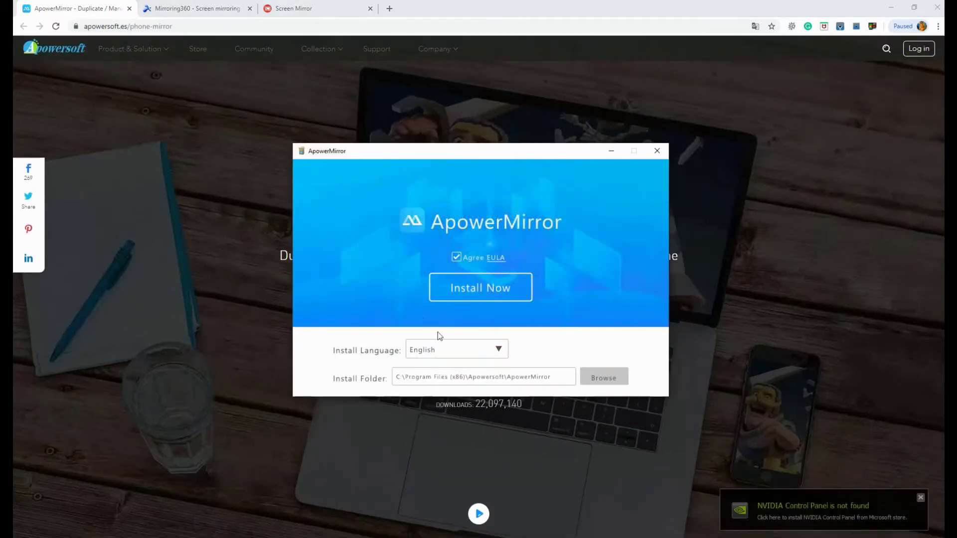
Step: View the installer languages, then mirror the phone to the Apowersoft PC via Phone Screen Mirroring
left_click(496, 348)
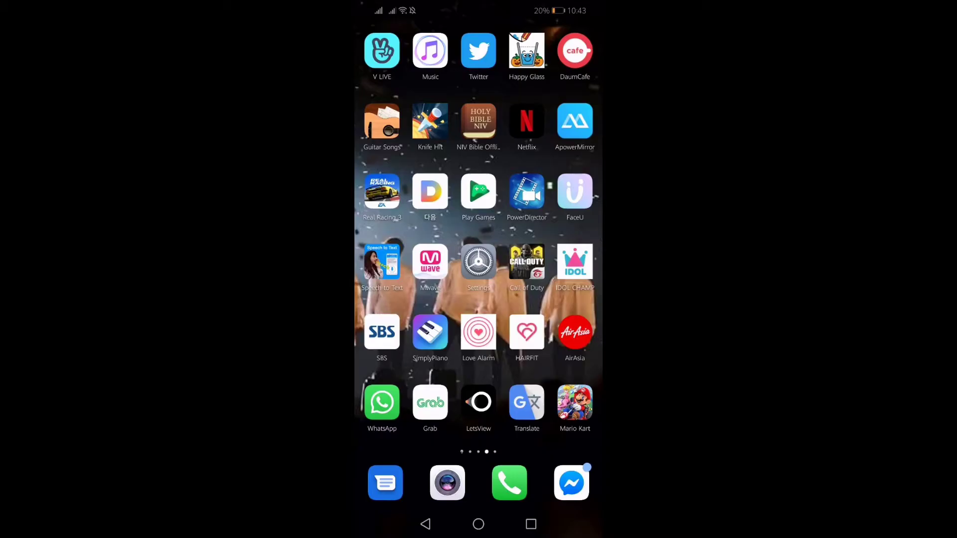
left_click(574, 120)
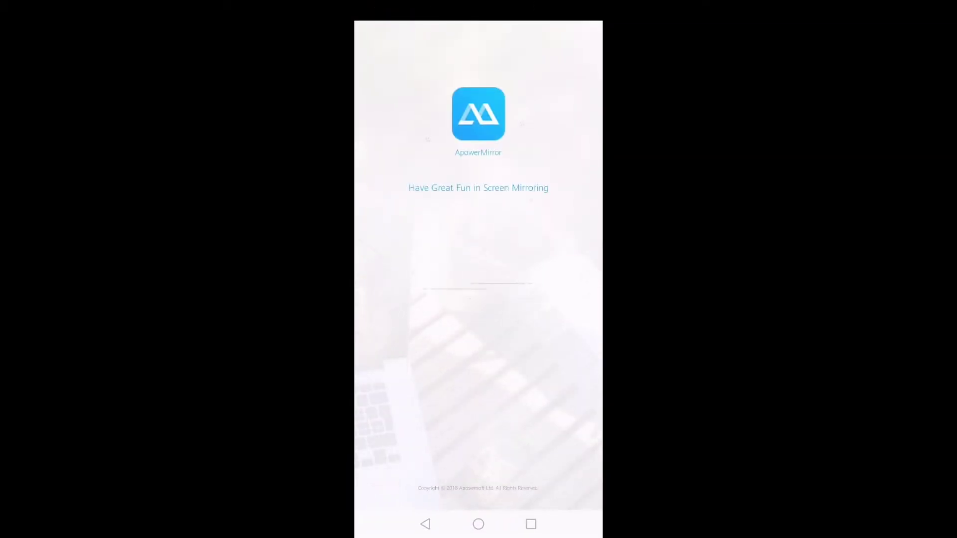
left_click(534, 302)
left_click(478, 496)
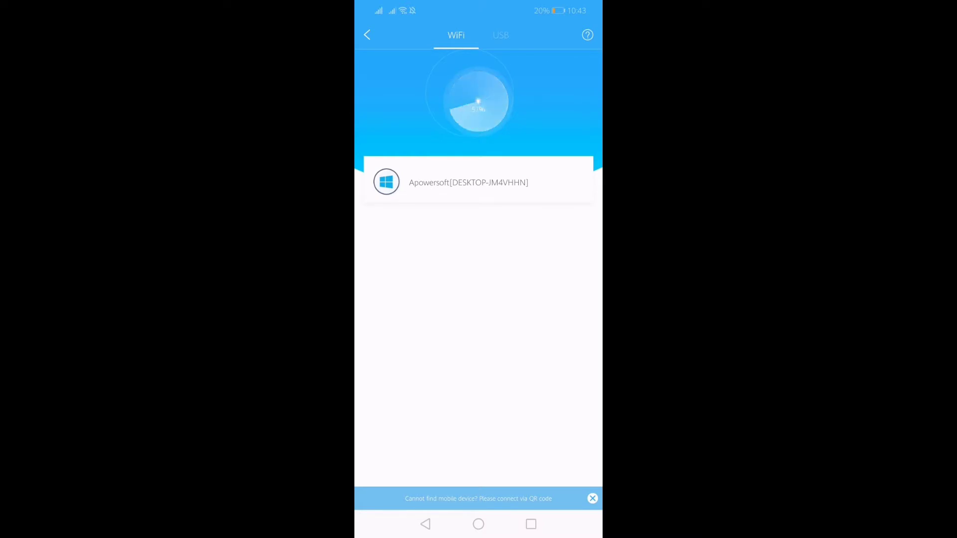
left_click(469, 183)
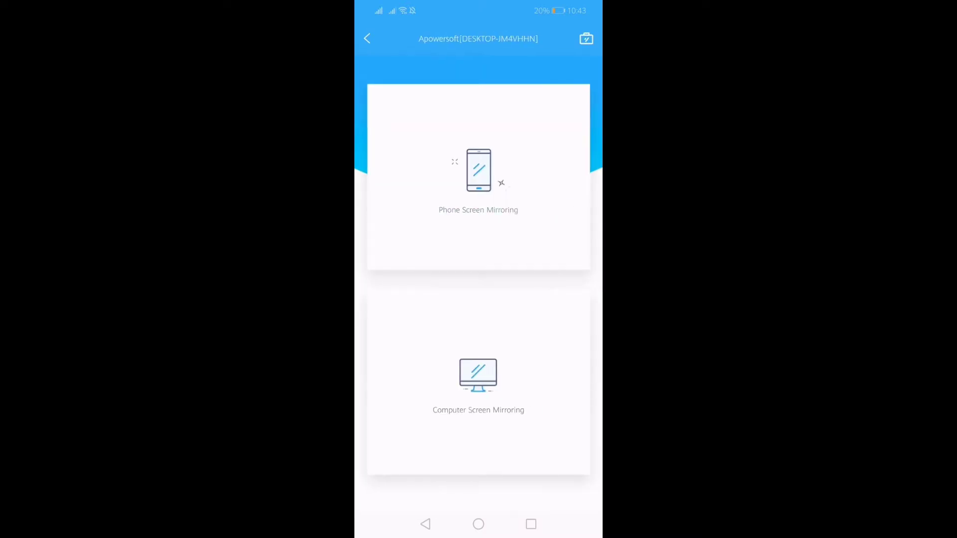
left_click(478, 177)
left_click(545, 299)
left_click(478, 524)
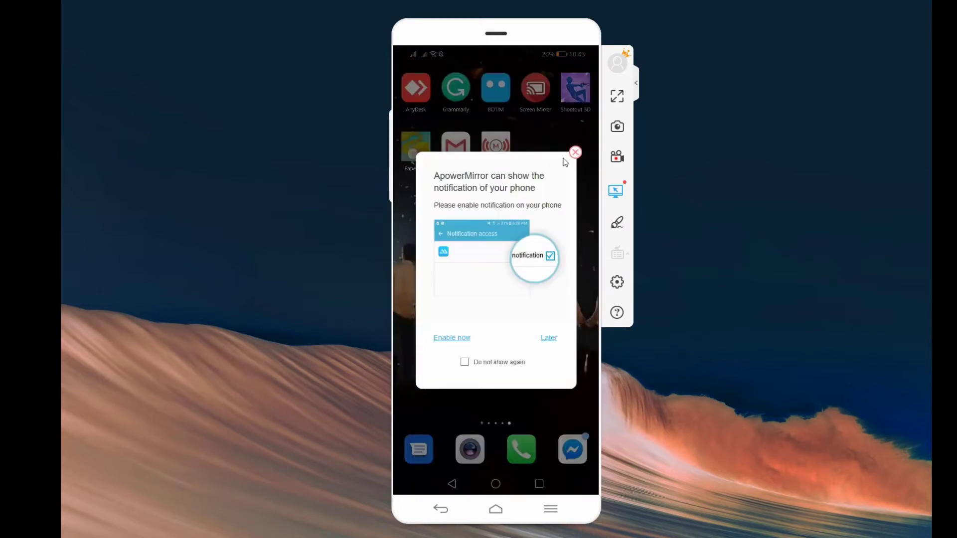
Step: Close the phone-notification prompt with its X to reach the mirrored screen
left_click(575, 152)
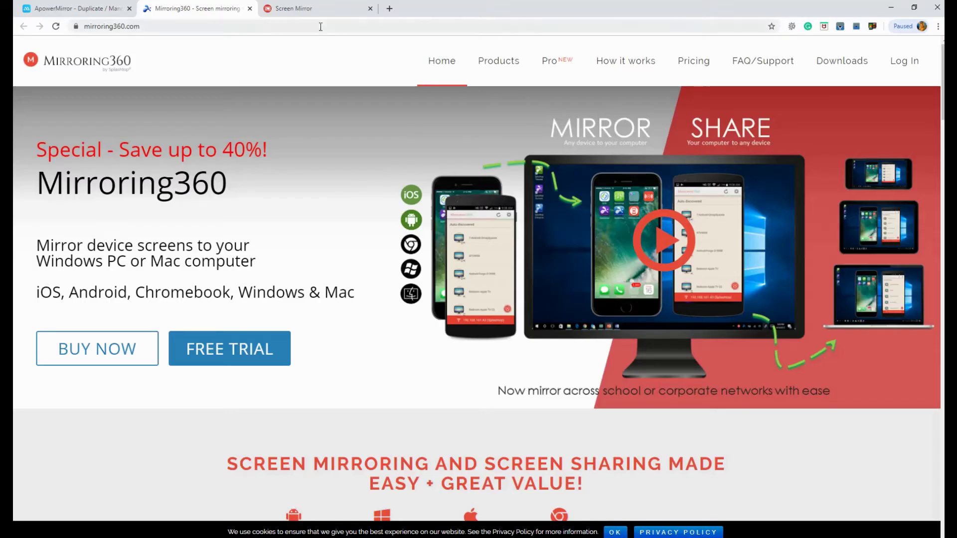
Step: Go to the Mirroring360 site and display the pairing QR code with the red button
left_click(322, 25)
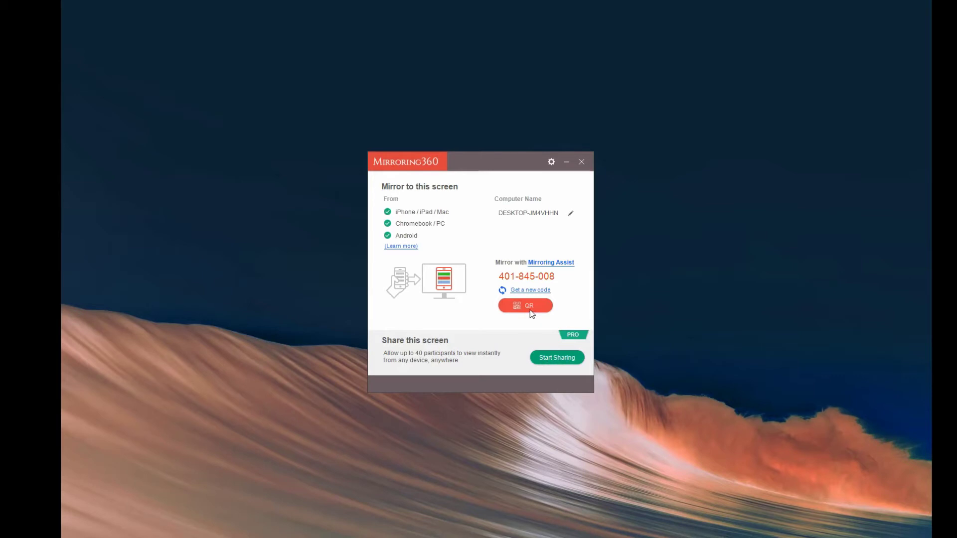
left_click(532, 312)
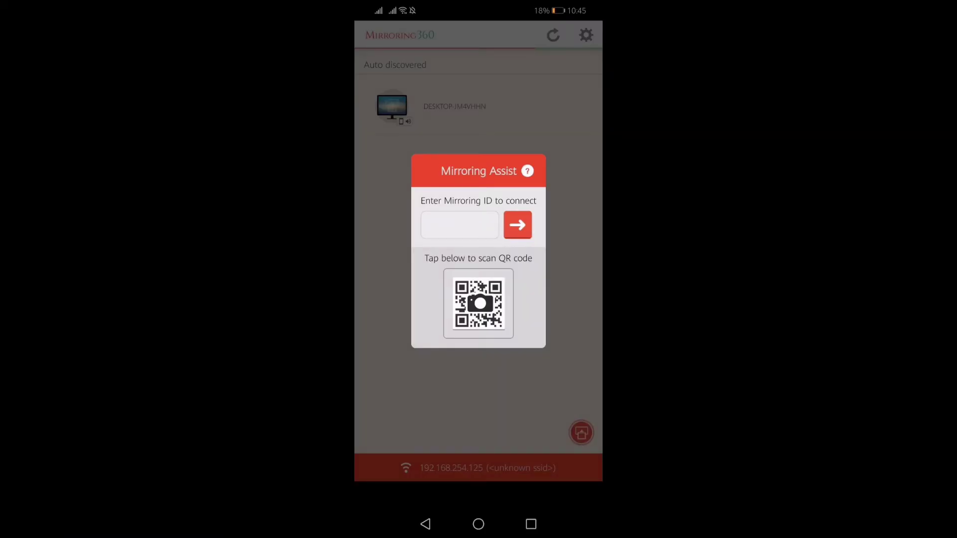
Step: Scan the PC's QR code in Mirroring Assist and accept START NOW to begin mirroring
left_click(478, 303)
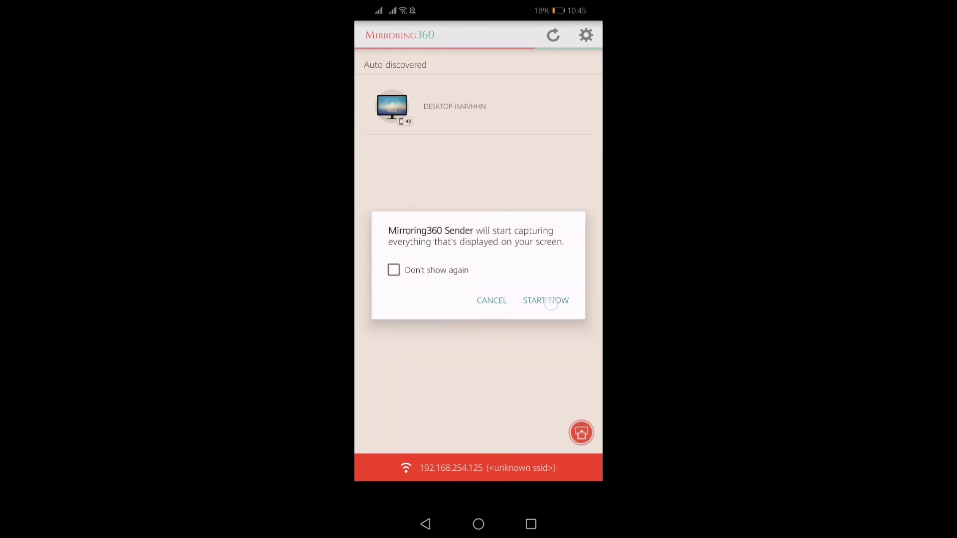
left_click(550, 304)
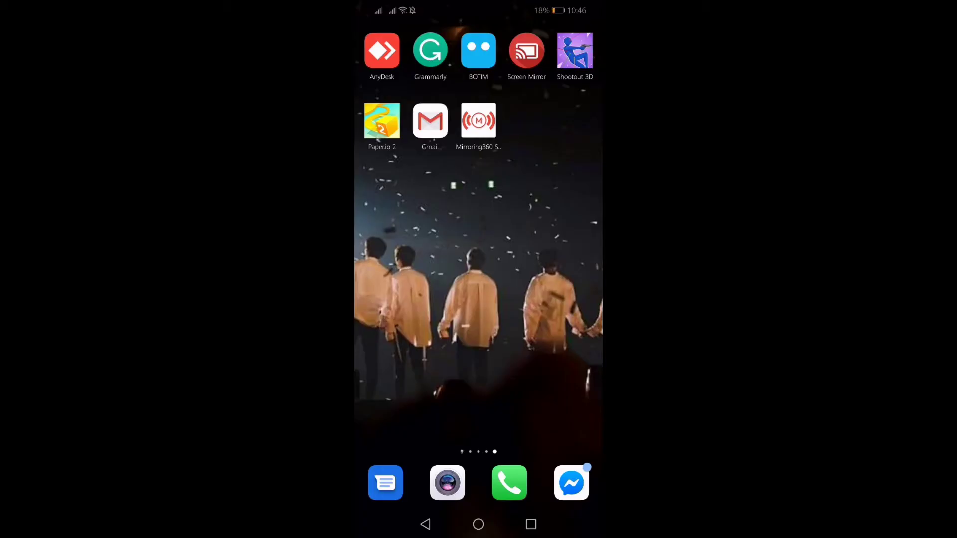
Step: Launch the Screen Mirror app from the phone's home screen
left_click(526, 50)
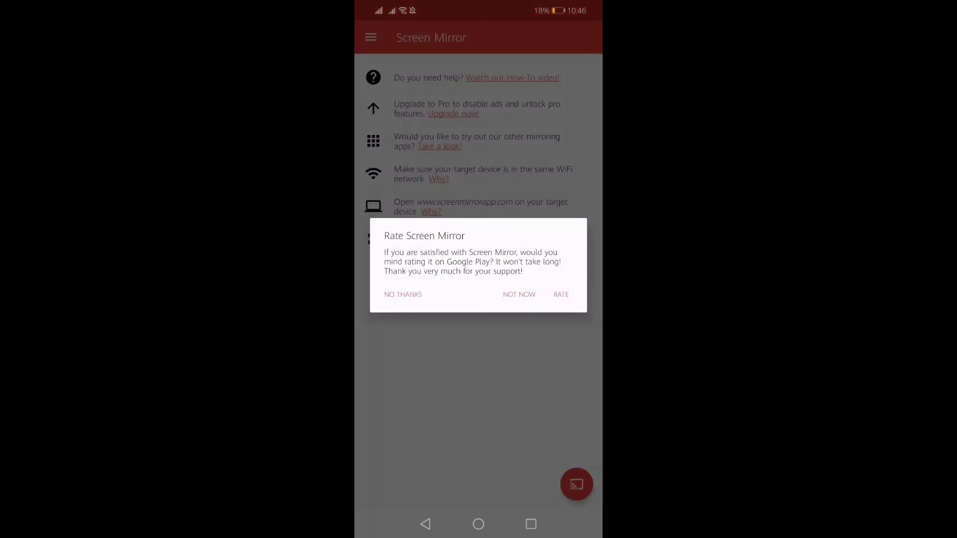
Step: Decline the rating request with NO THANKS, scan the page's QR code and allow screen capture
left_click(519, 299)
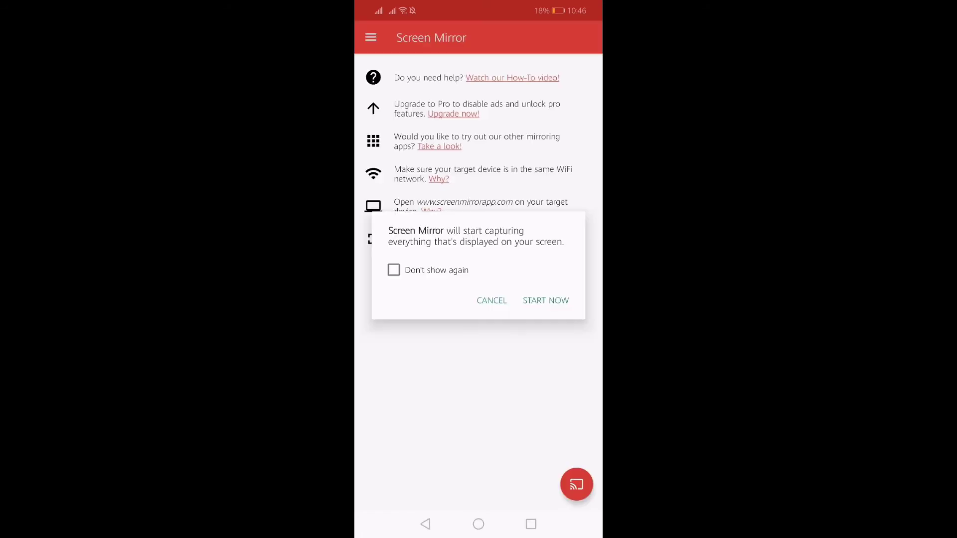
left_click(554, 298)
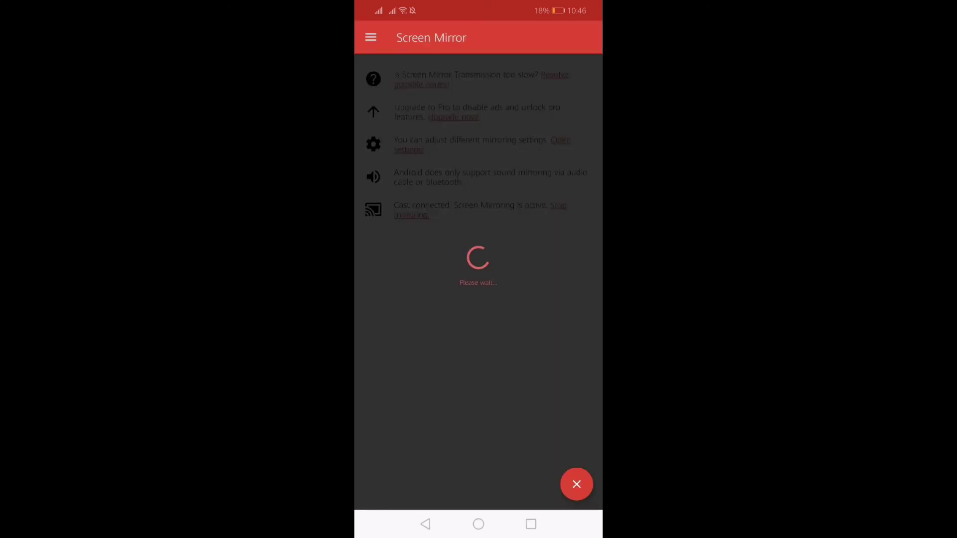